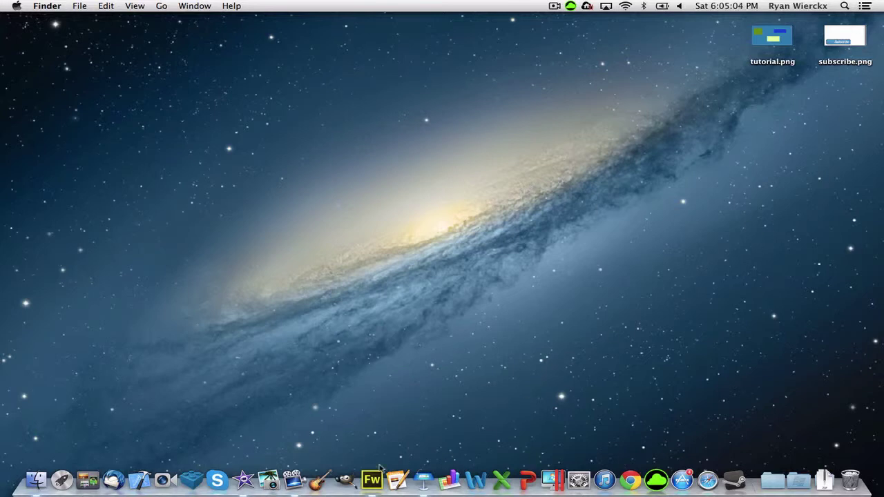
Step: View the tutorial project in iMovie, minimize it, and bring up subscribe.png in Fireworks
left_click(247, 489)
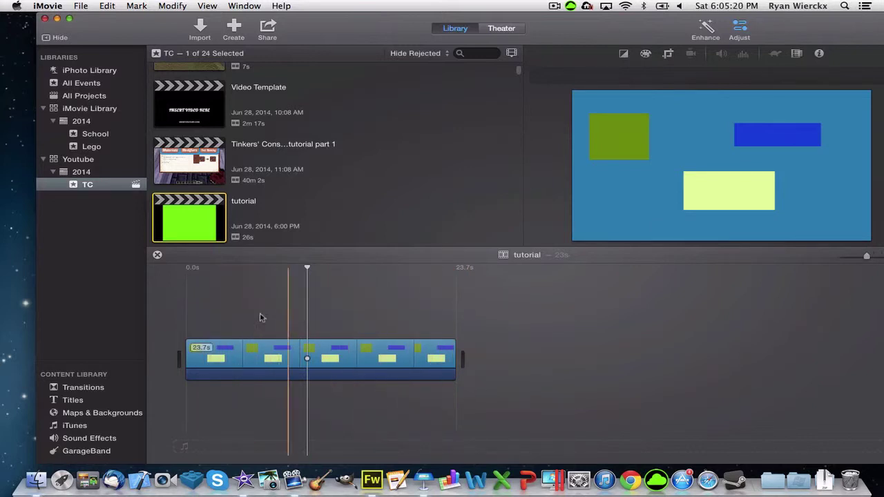
left_click(58, 20)
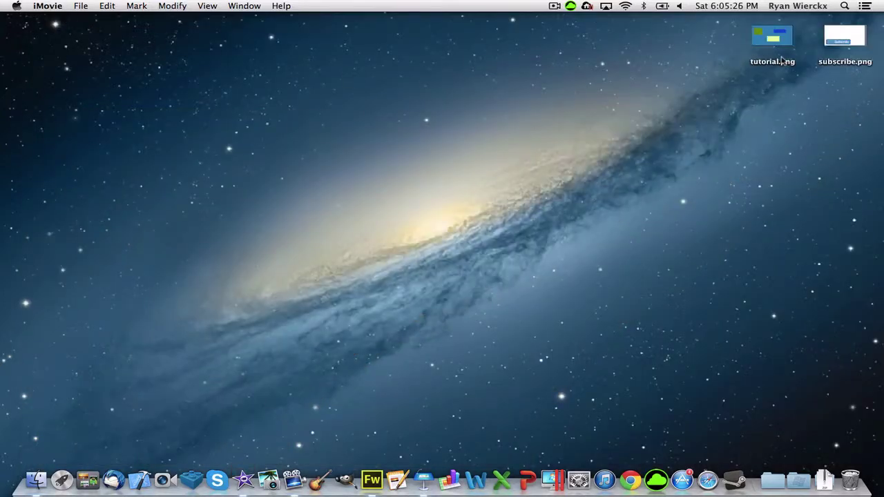
left_click(372, 477)
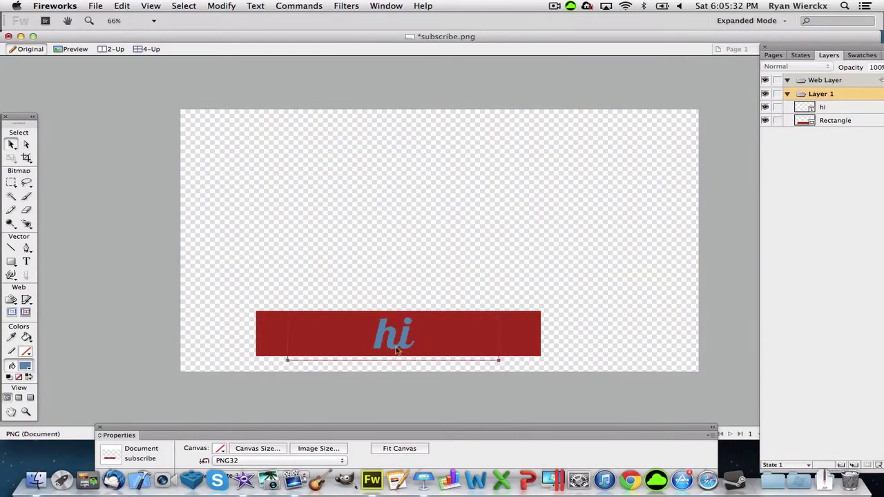
Step: Move the "hi" text further right on the red banner, then minimize the Fireworks document
left_click_drag(433, 337, 438, 338)
left_click(560, 321)
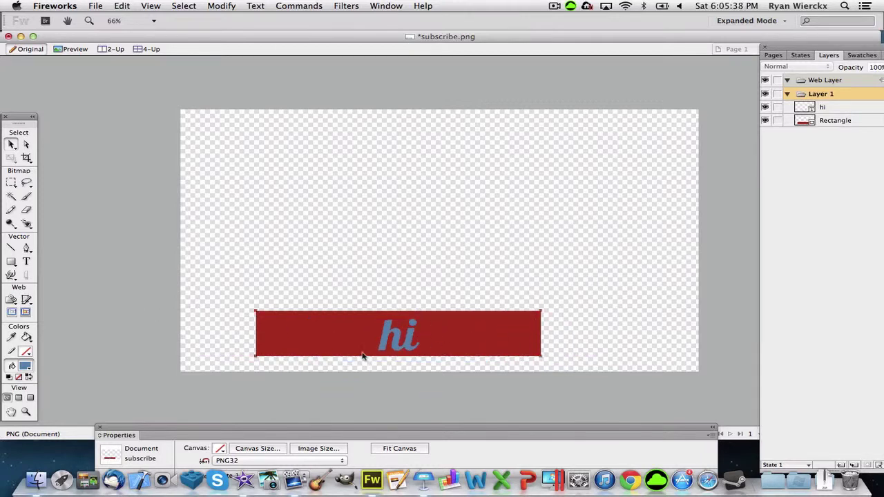
left_click_drag(398, 338, 443, 344)
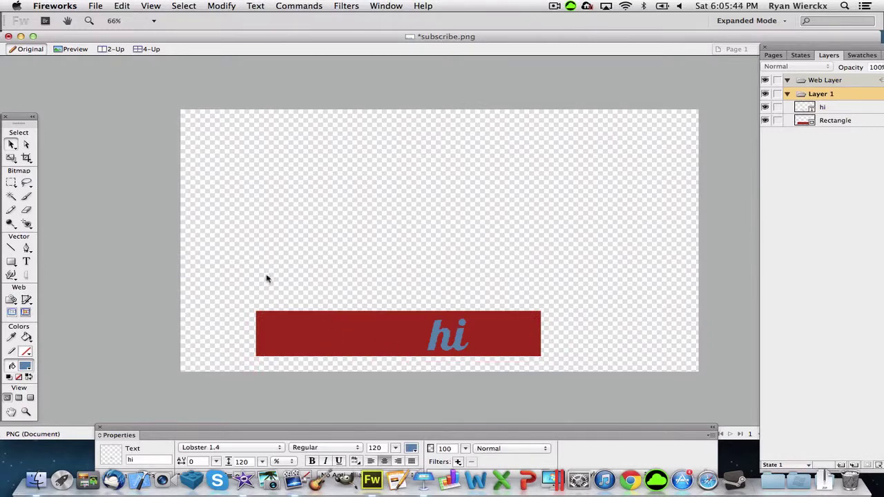
left_click(21, 36)
left_click(681, 118)
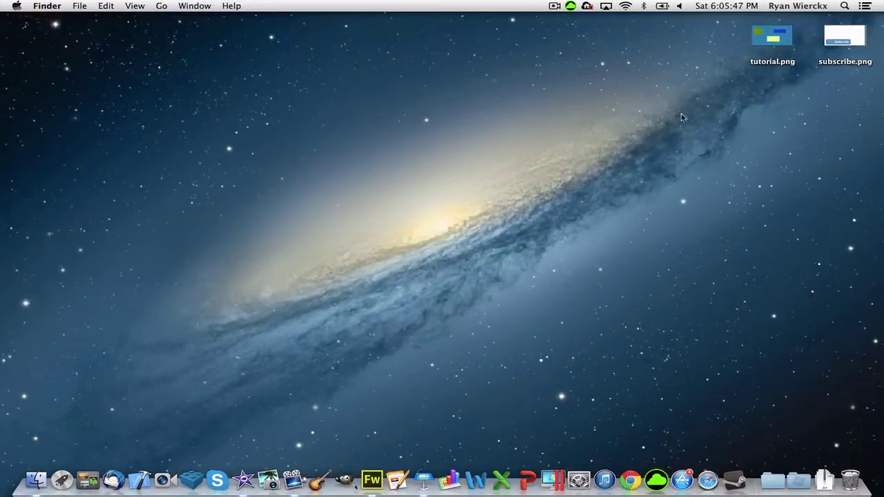
Step: Launch Keynote, create a White-theme presentation Untitled 6, and minimize it
left_click(845, 40)
left_click(424, 480)
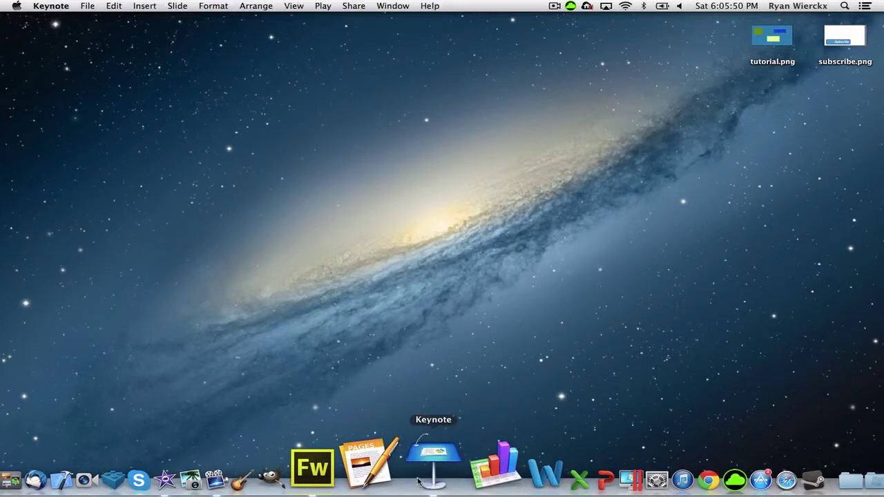
left_click(87, 6)
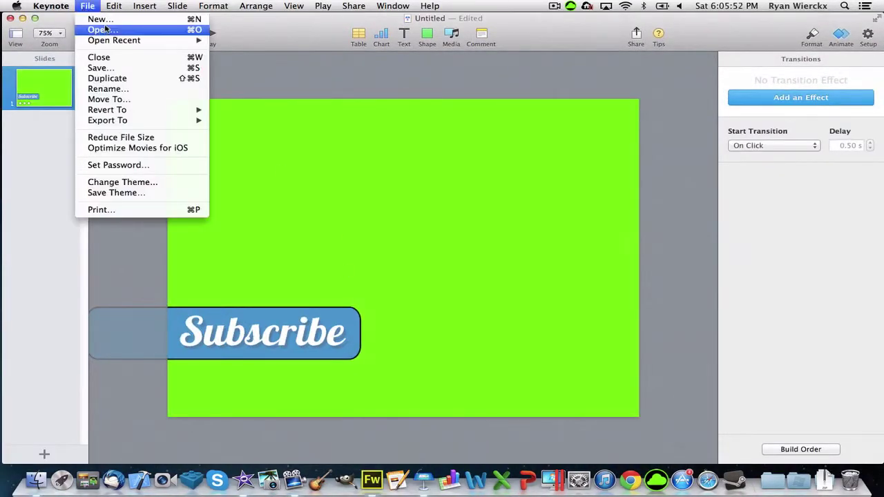
left_click(97, 20)
double_click(355, 178)
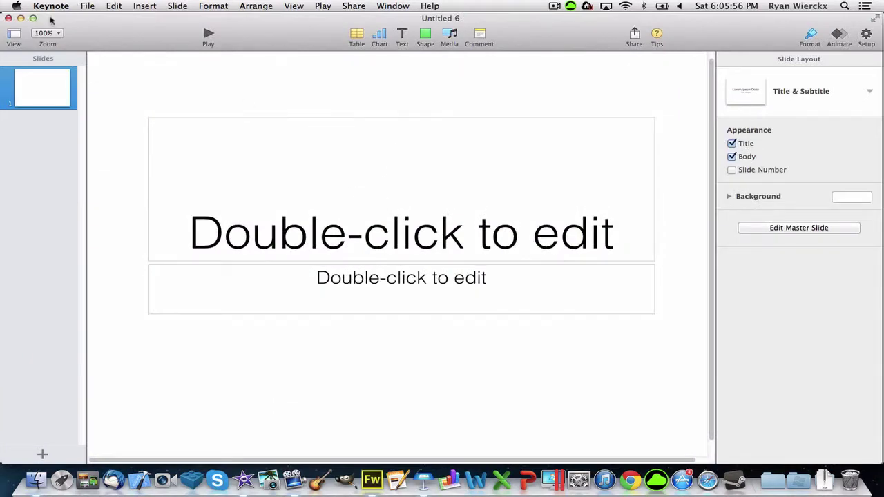
left_click(21, 19)
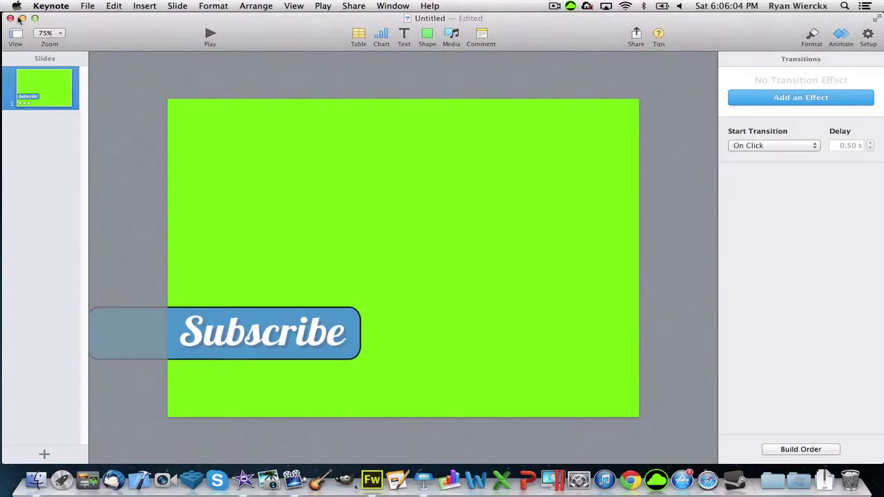
Step: Create a new White-theme presentation and delete its title and body placeholders
left_click(88, 7)
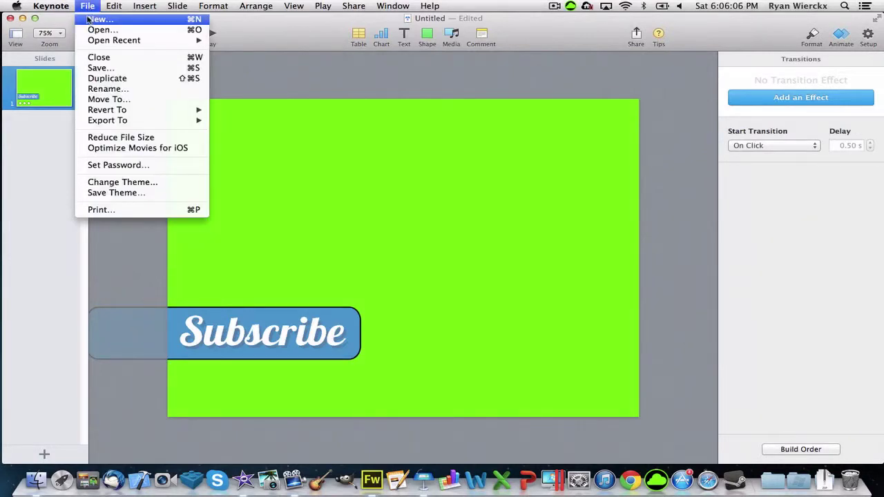
left_click(97, 23)
left_click(338, 179)
double_click(338, 175)
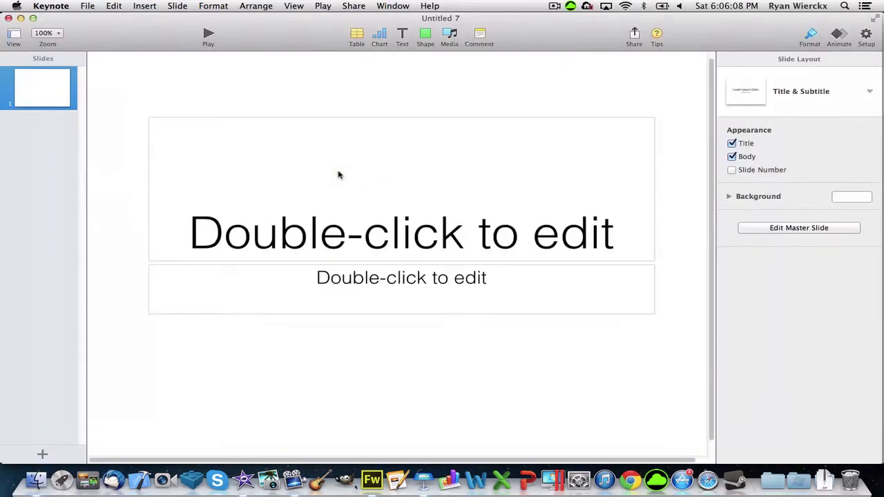
left_click(312, 118)
key("Delete")
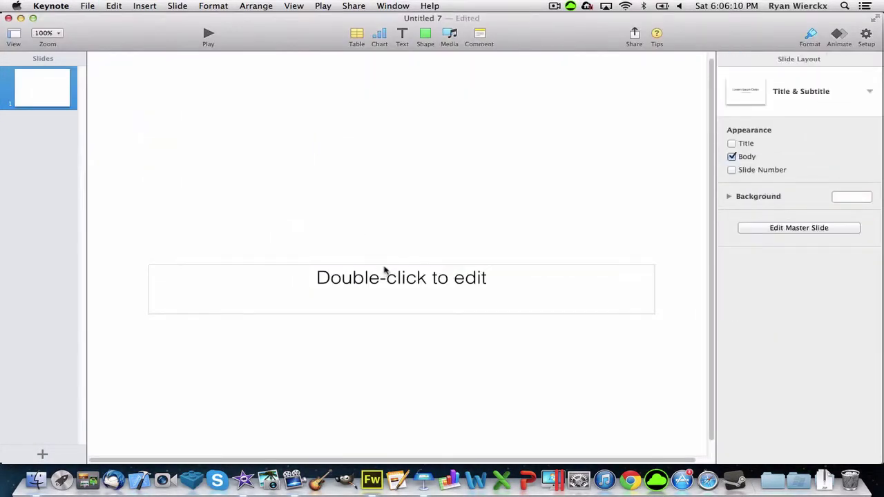
left_click(385, 276)
key("Delete")
Step: Fill the slide background with a bright, pure green colour
left_click(854, 197)
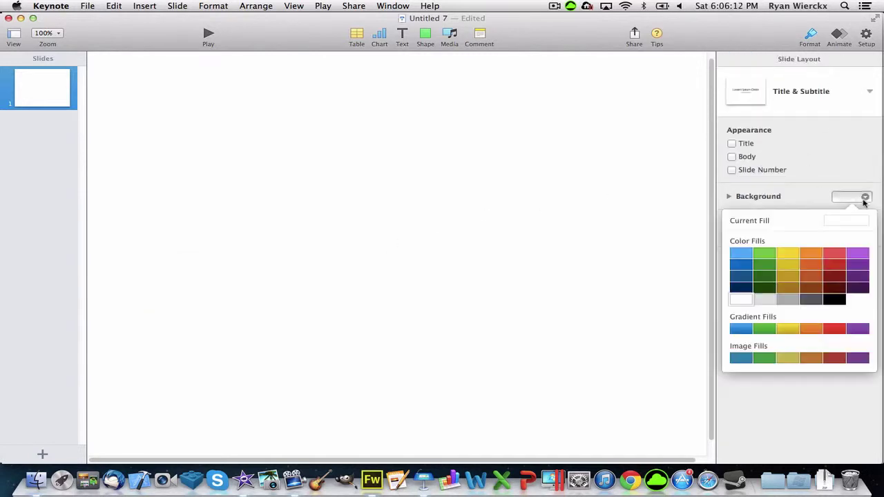
left_click(777, 256)
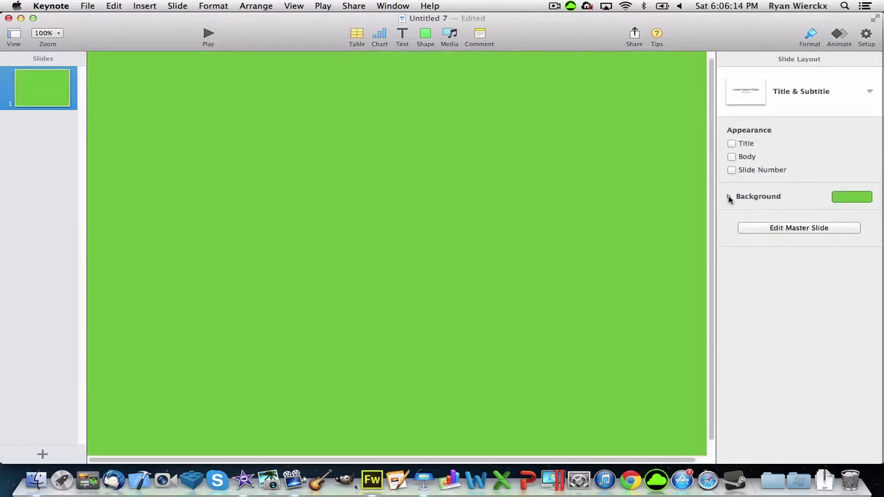
left_click(729, 197)
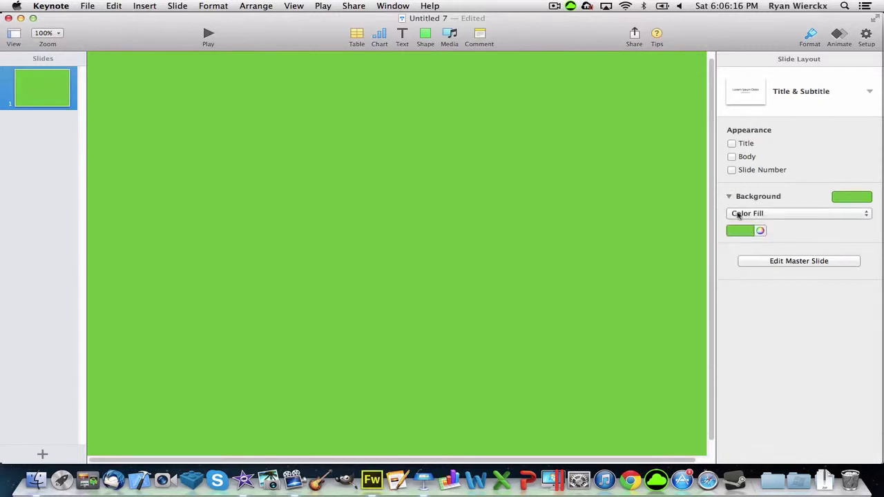
left_click(761, 230)
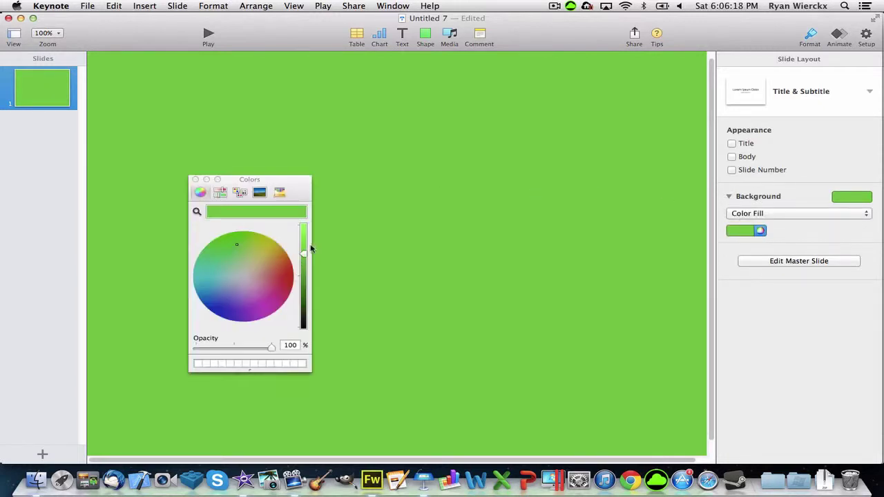
left_click_drag(311, 249, 263, 235)
left_click(221, 231)
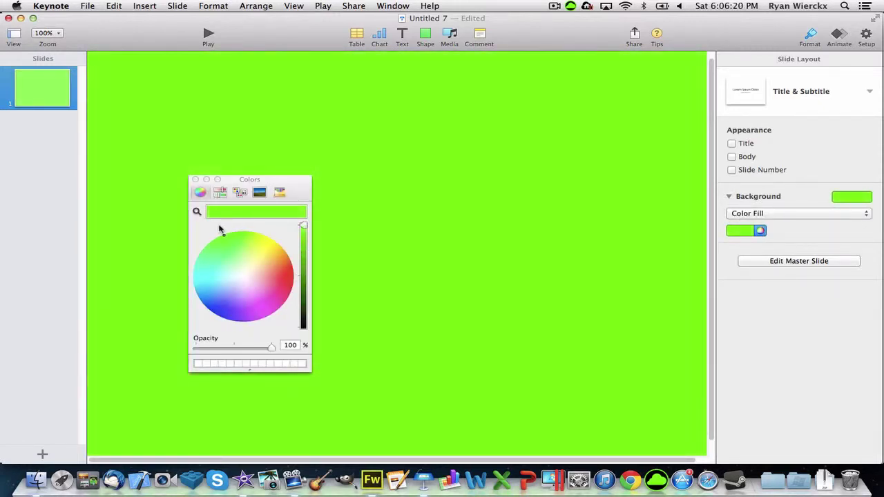
left_click(195, 179)
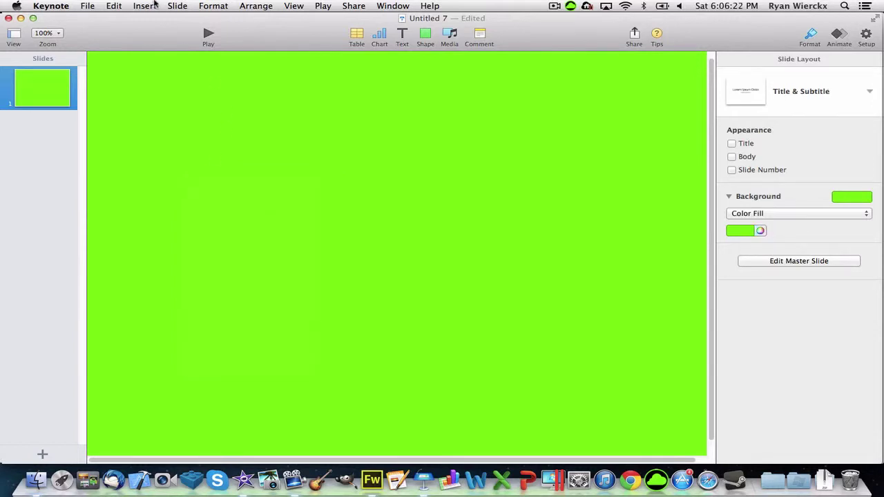
left_click_drag(294, 35, 216, 67)
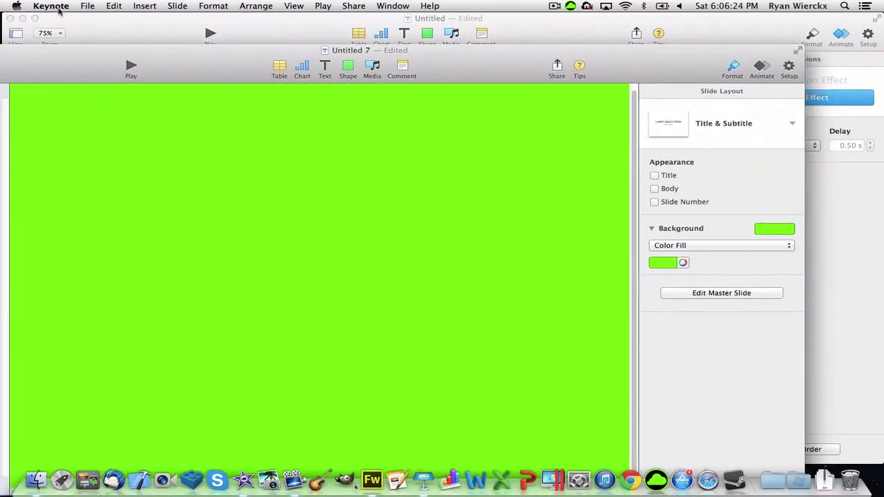
Step: Drag subscribe.png from the desktop onto the green slide
left_click(8, 18)
left_click(850, 46)
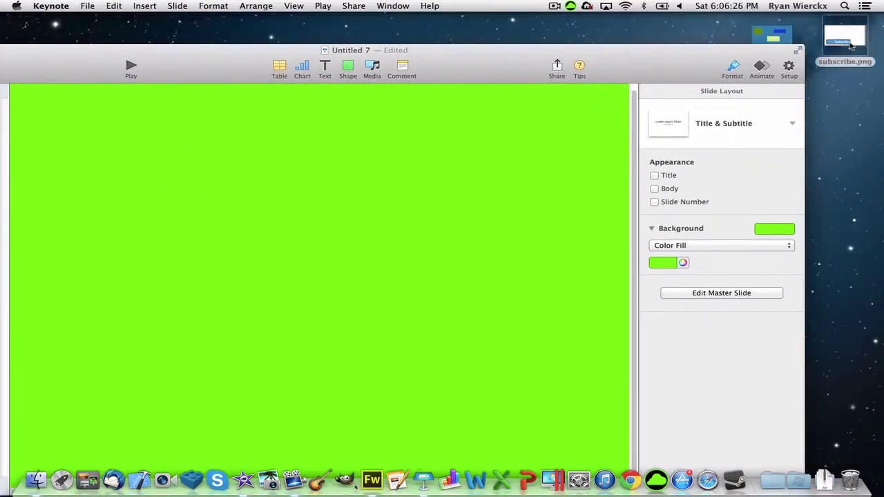
left_click_drag(851, 46, 128, 272)
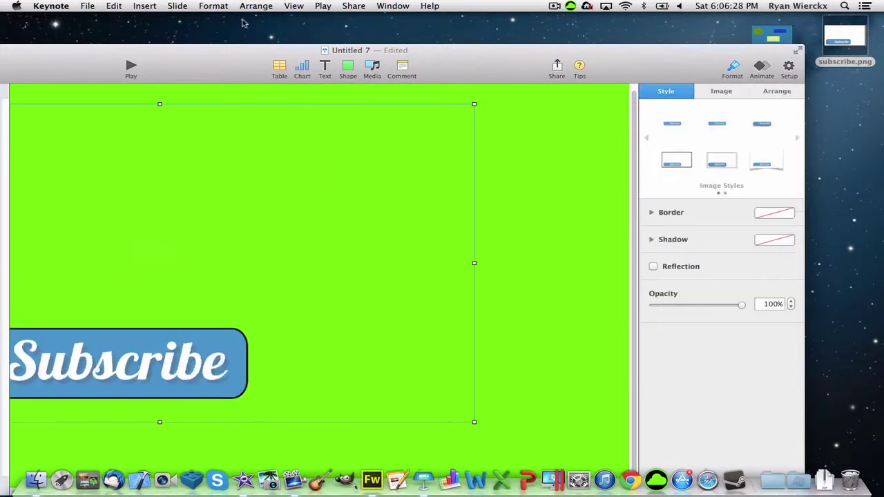
double_click(217, 59)
left_click_drag(280, 31, 295, 19)
Step: Zoom to 75% and place the banner at the slide's lower left, past the edge
left_click_drag(244, 333, 303, 332)
left_click(57, 39)
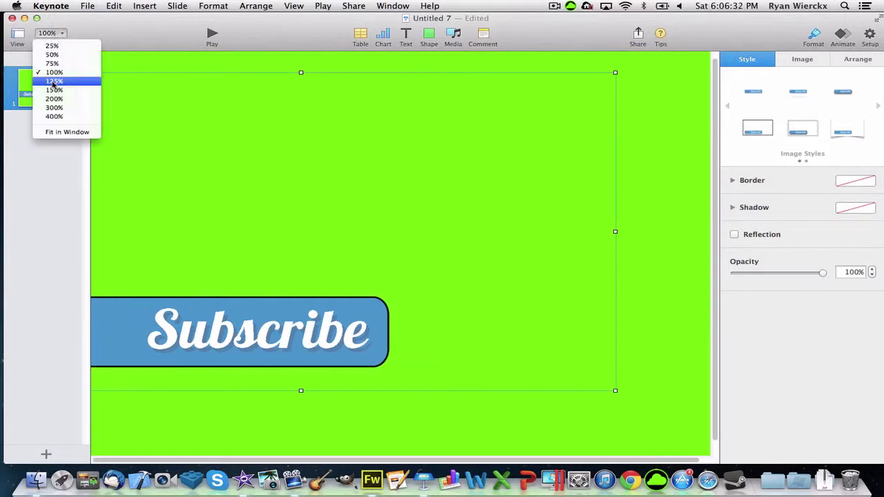
left_click(64, 67)
left_click_drag(276, 306, 260, 320)
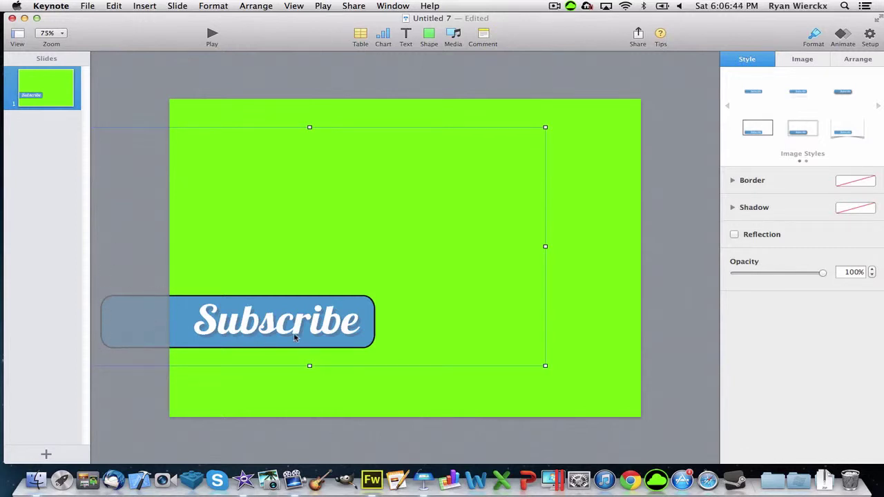
left_click(683, 285)
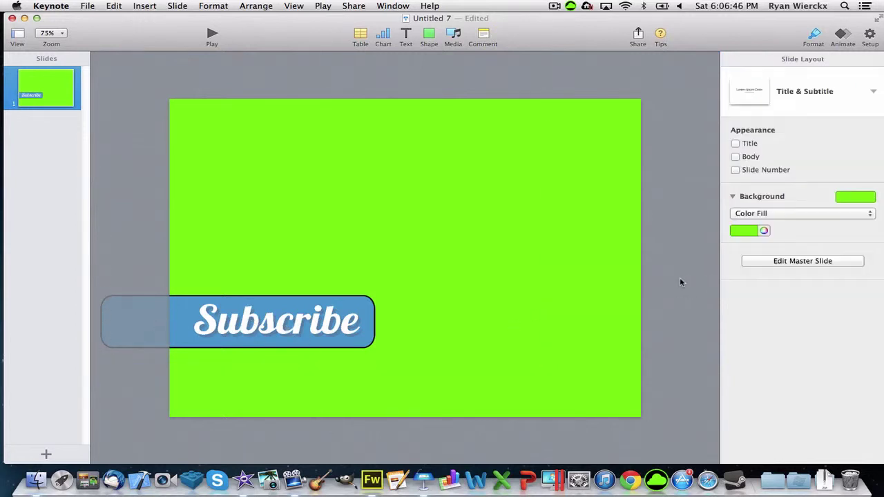
left_click(272, 316)
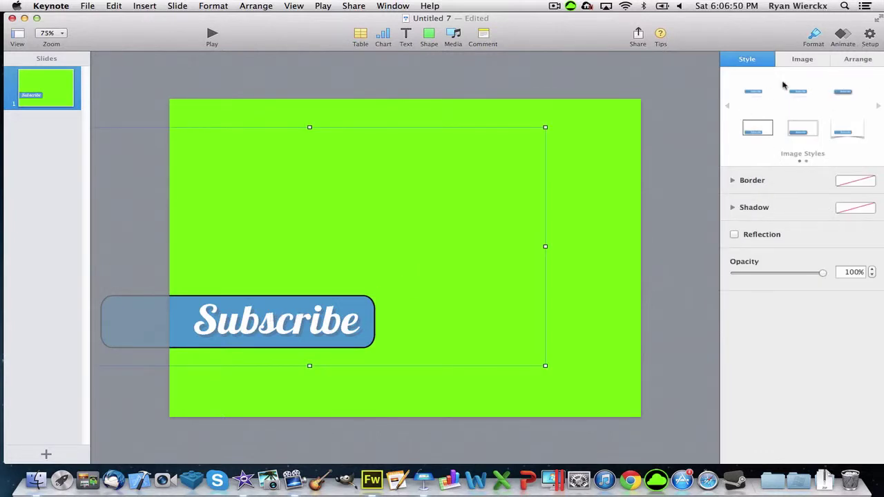
Step: Give the Subscribe banner a Move In build-in, left to right with bounce, 1.00 s
left_click(843, 35)
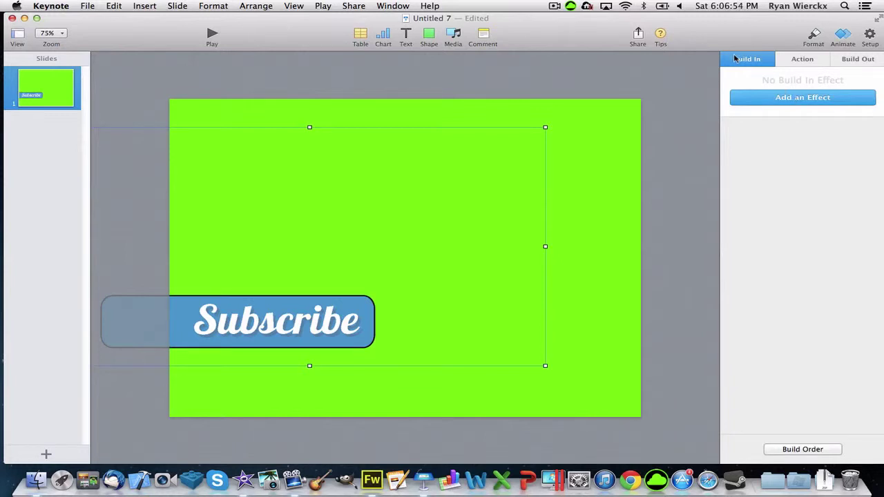
left_click(796, 100)
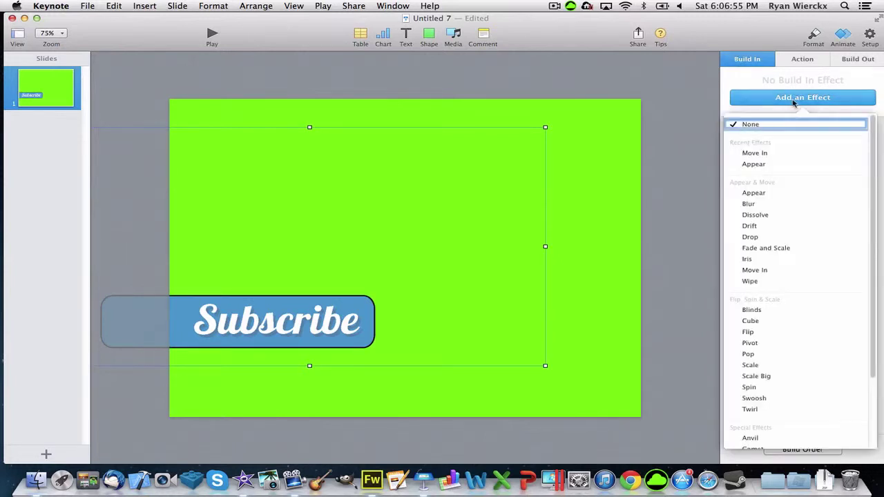
left_click(749, 153)
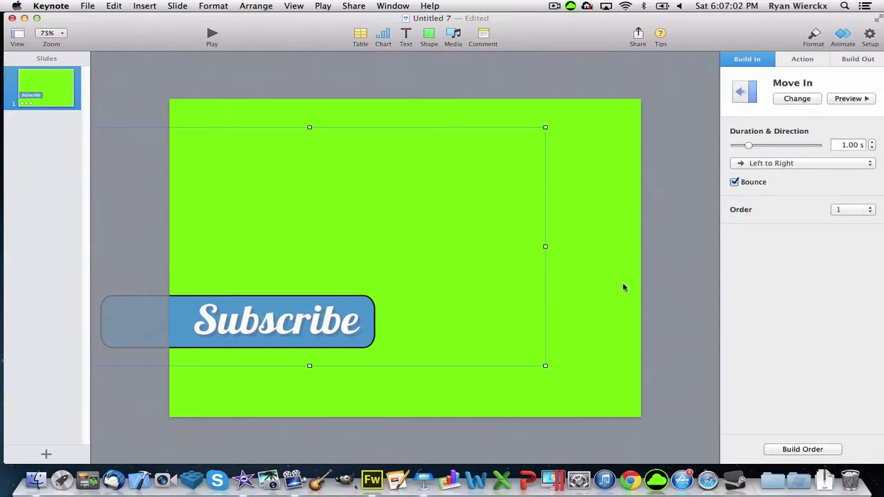
left_click(861, 60)
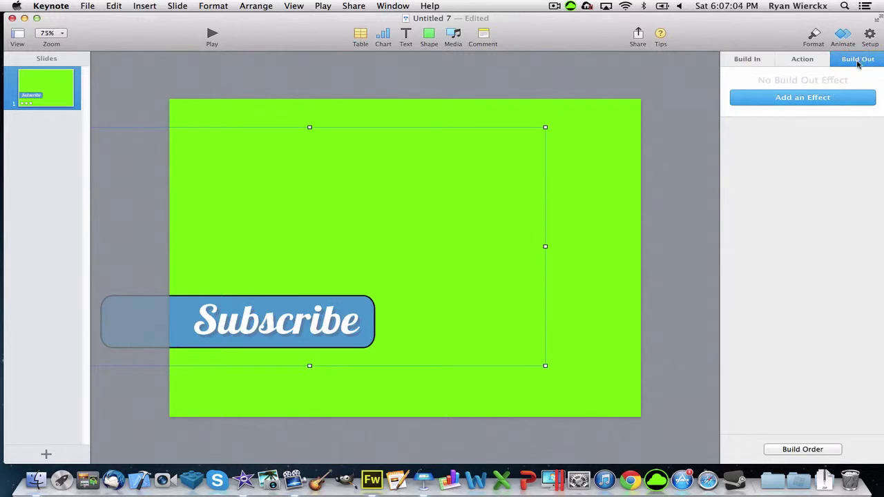
Step: Add a bouncing 1.00 s Move Out build-out exiting right to left, previewing it
left_click(822, 97)
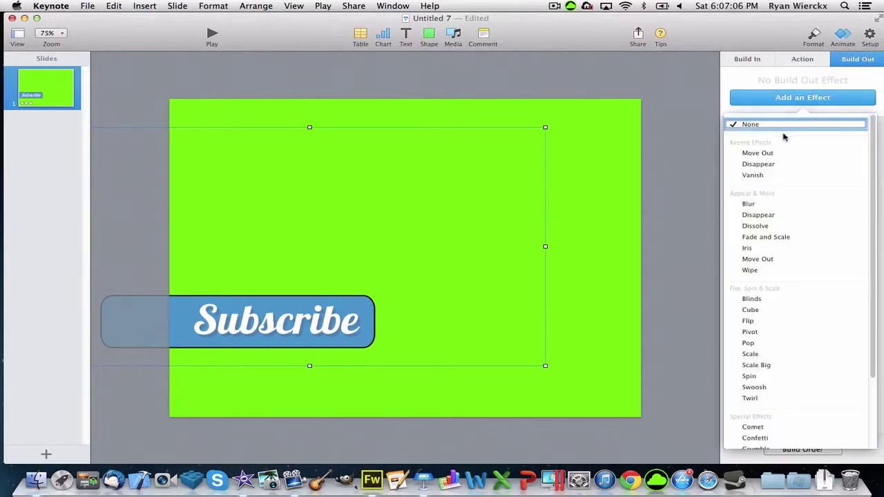
left_click(766, 153)
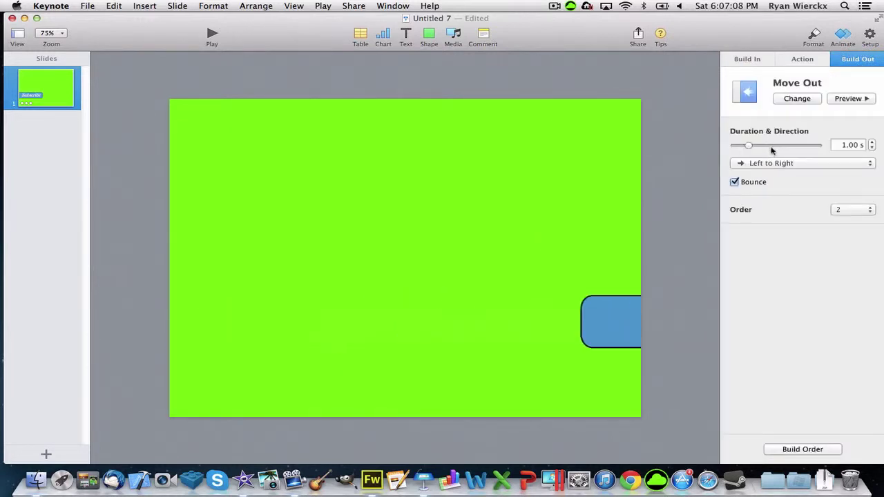
left_click(771, 164)
left_click(769, 178)
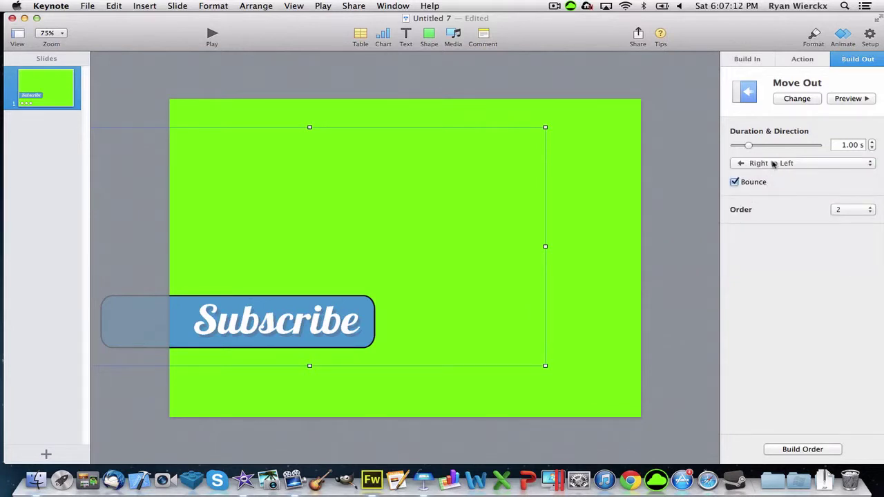
left_click(774, 163)
left_click(783, 191)
left_click(851, 99)
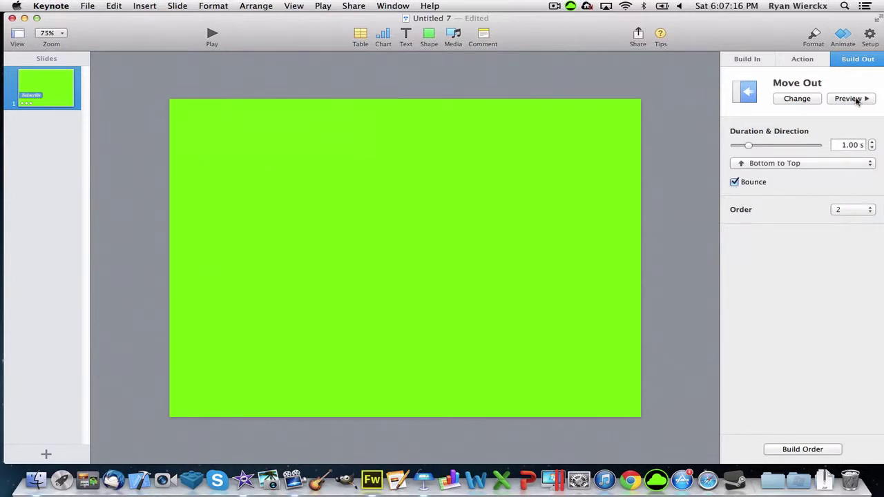
left_click(774, 160)
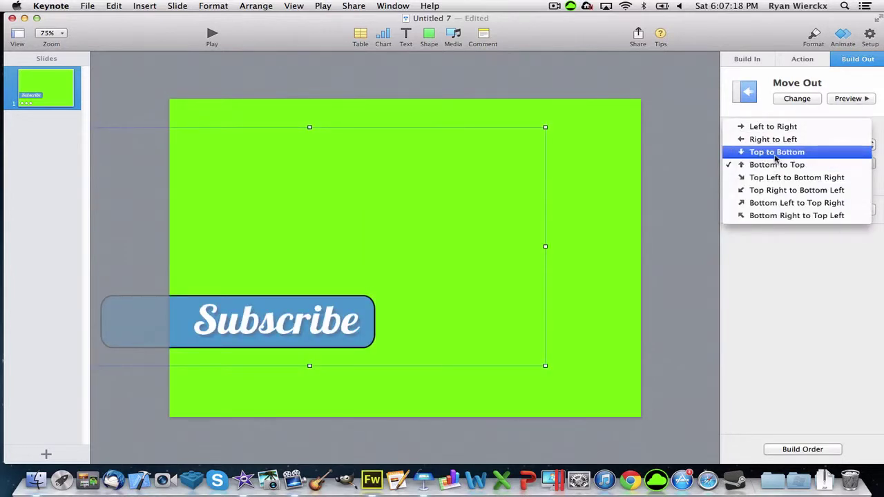
left_click(771, 140)
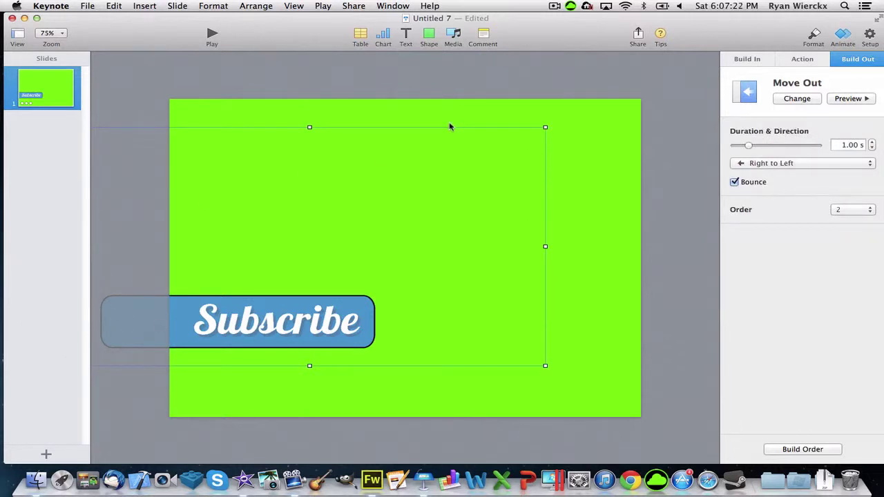
left_click(705, 136)
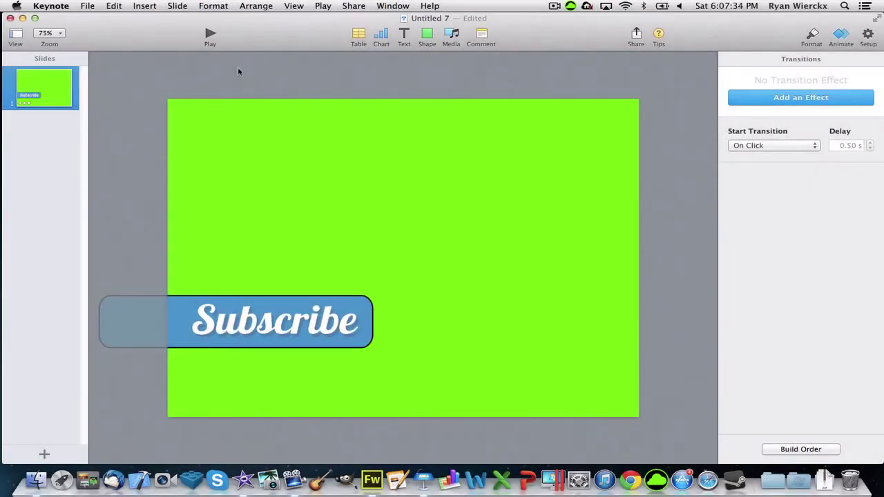
Step: Set up a self-playing QuickTime export with 5-second build delays at 1080p
left_click(88, 5)
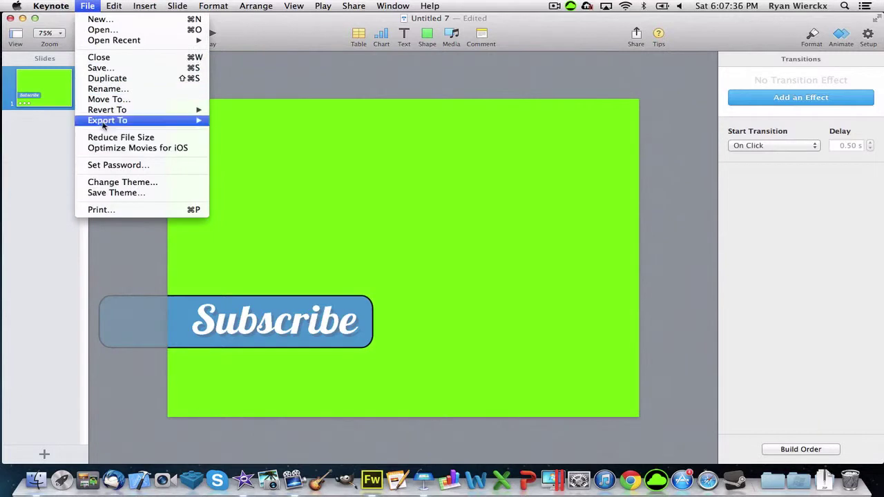
mouse_move(138, 121)
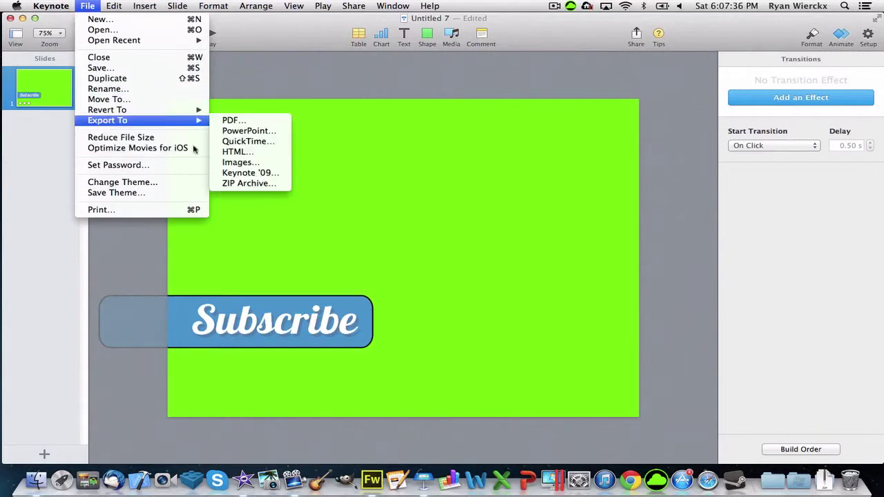
left_click(240, 142)
double_click(409, 161)
type("5")
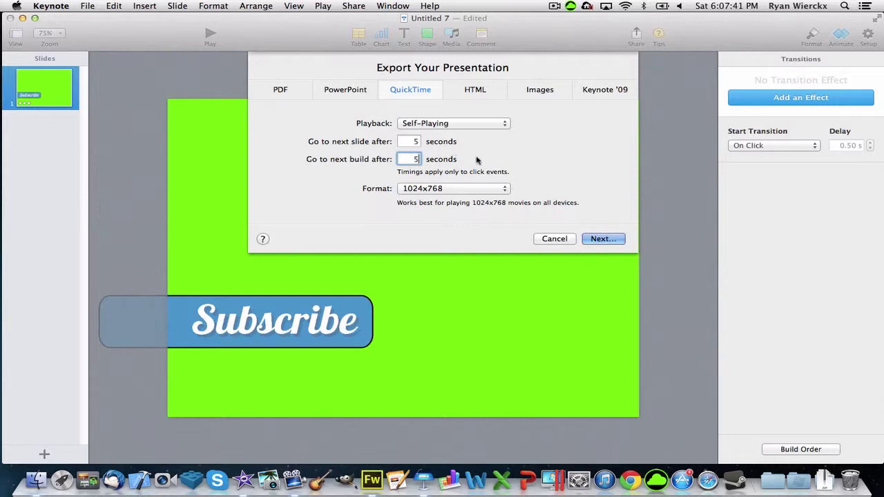
left_click(456, 188)
left_click(446, 202)
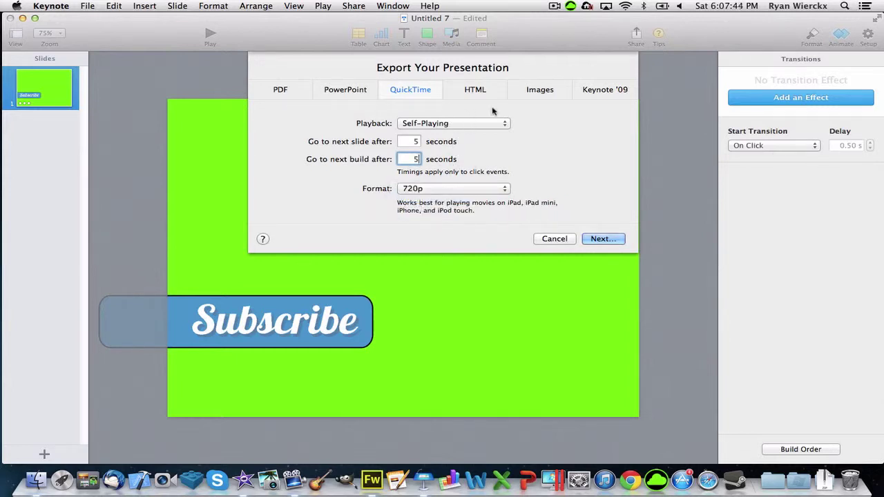
left_click(447, 190)
left_click(442, 200)
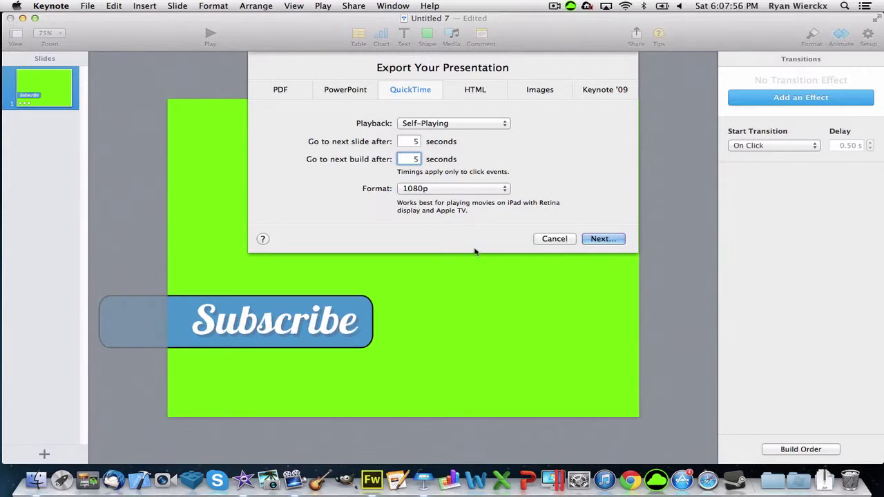
left_click(603, 239)
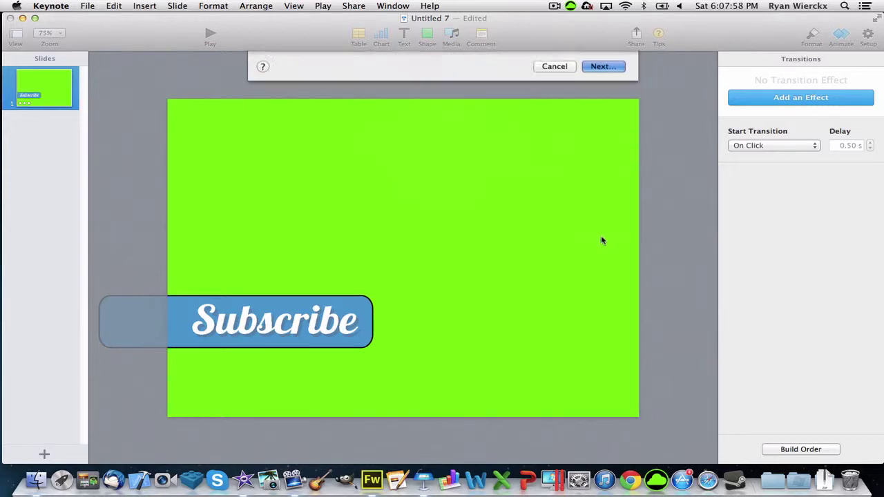
Step: Export the movie to the Desktop as 'subscribe 2' and minimize Keynote
type("si")
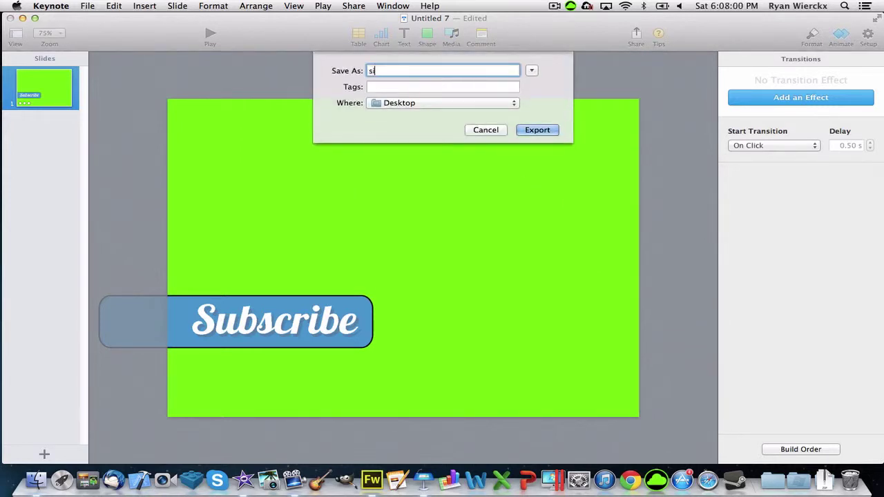
type("bscribe")
key("BackSpace")
key("BackSpace")
key("BackSpace")
key("BackSpace")
key("BackSpace")
key("BackSpace")
key("BackSpace")
key("BackSpace")
key("BackSpace")
type("subscribe 2")
left_click(554, 133)
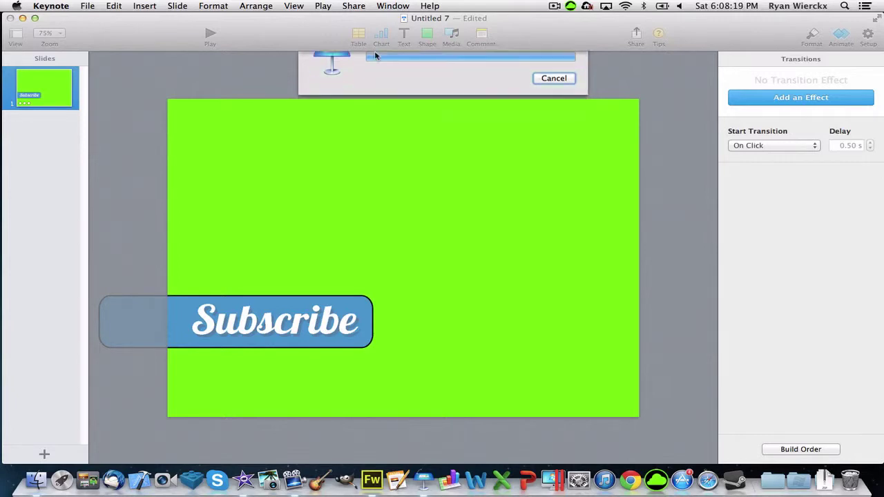
left_click(21, 17)
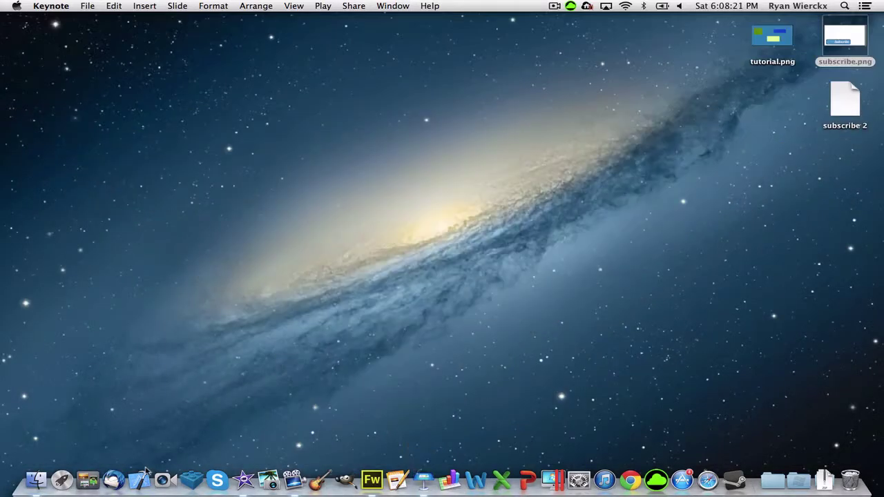
Step: Drag the subscribe 2 movie into iMovie above the tutorial clip and select it
left_click(243, 470)
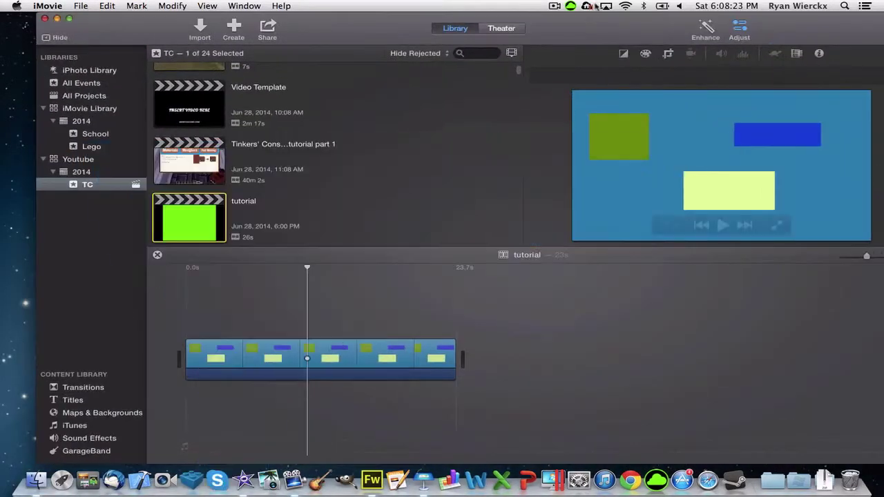
left_click_drag(489, 16, 371, 16)
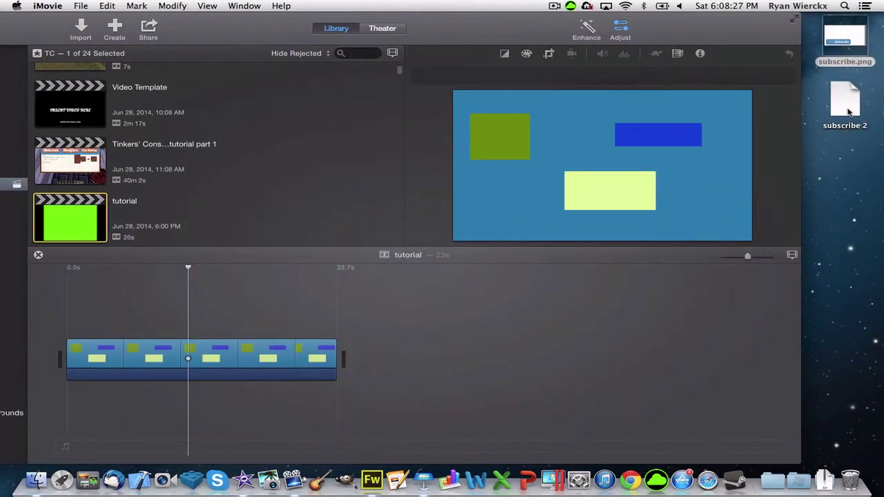
left_click_drag(850, 112, 101, 296)
left_click_drag(255, 30, 299, 31)
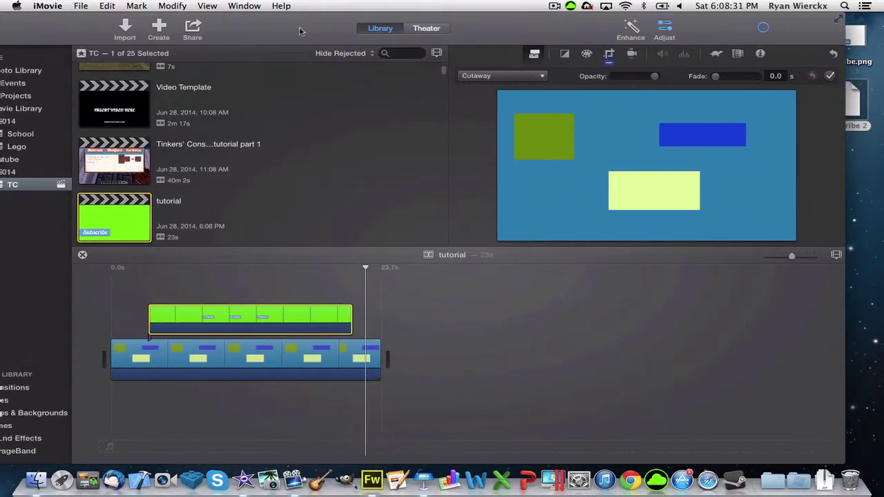
left_click(275, 329)
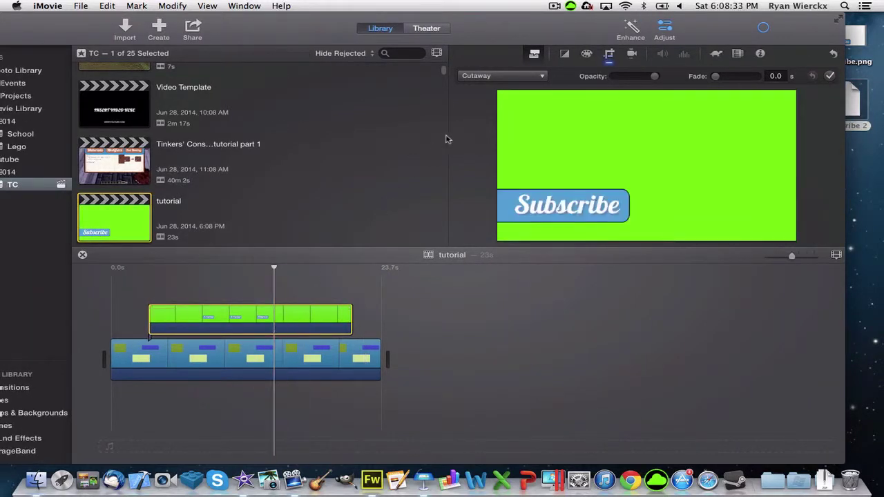
left_click(522, 77)
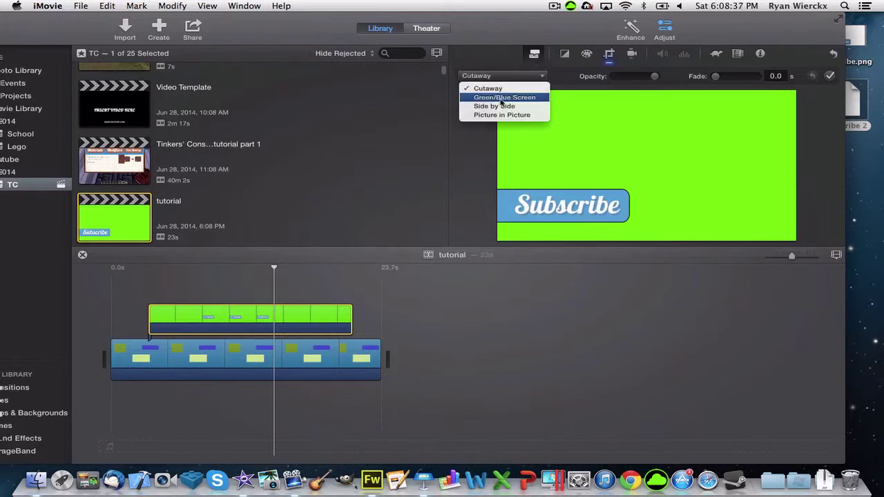
Step: Switch the Subscribe cutaway overlay to Green/Blue Screen to key out its green background
left_click(502, 104)
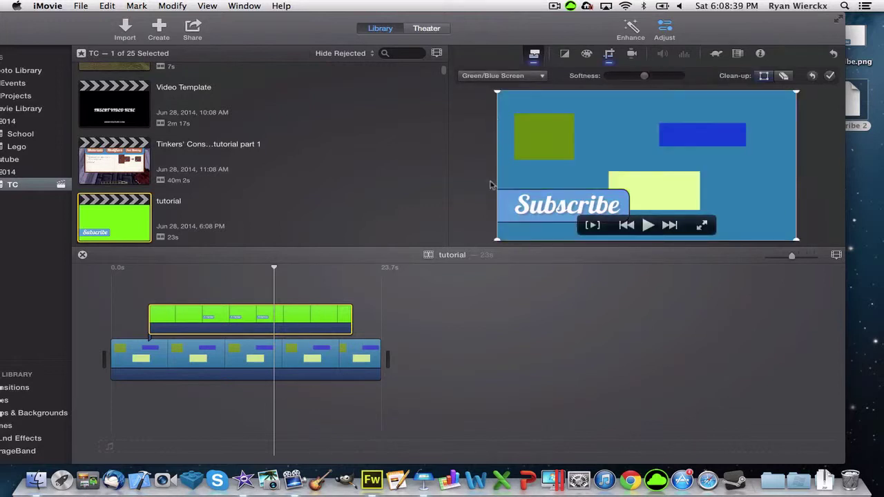
left_click(352, 329)
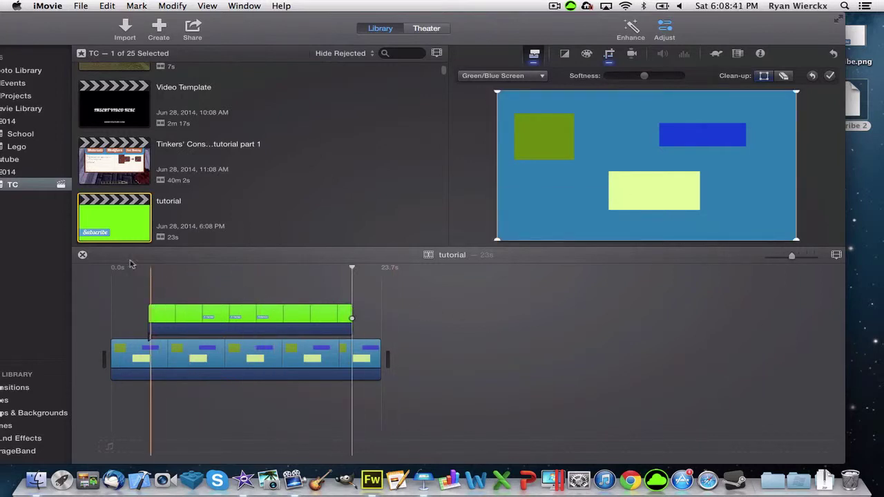
left_click(609, 55)
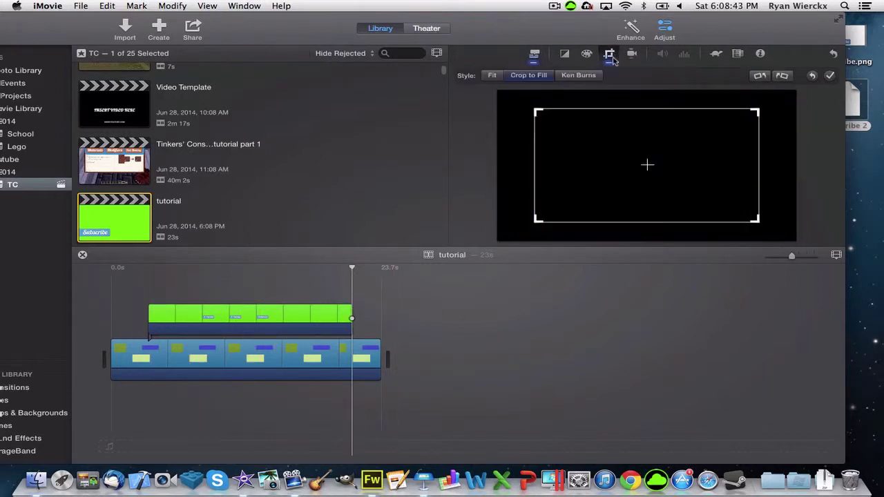
left_click(277, 318)
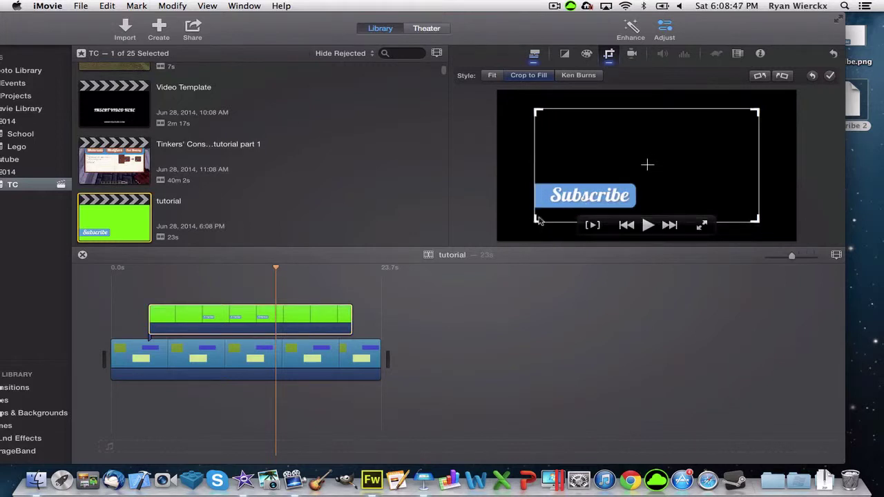
Step: Adjust the cutaway's Crop to Fill frame to enlarge the Subscribe banner
left_click_drag(543, 221, 545, 221)
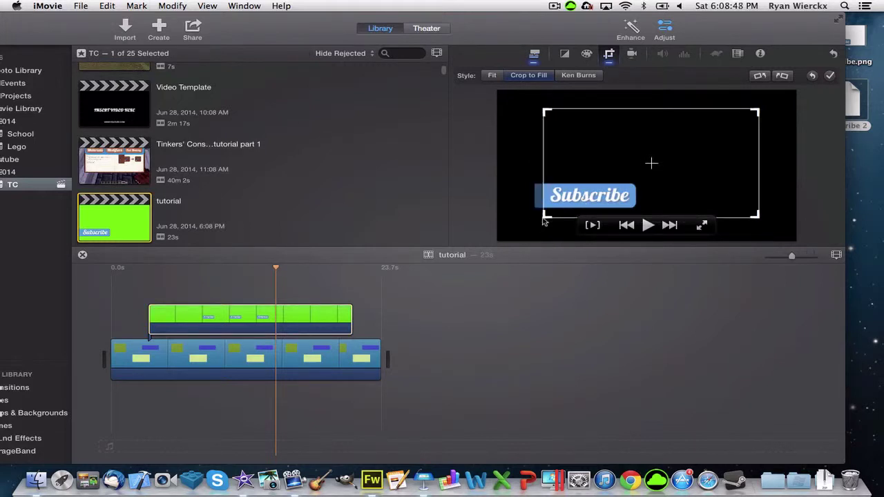
left_click(592, 302)
left_click(229, 295)
left_click(228, 311)
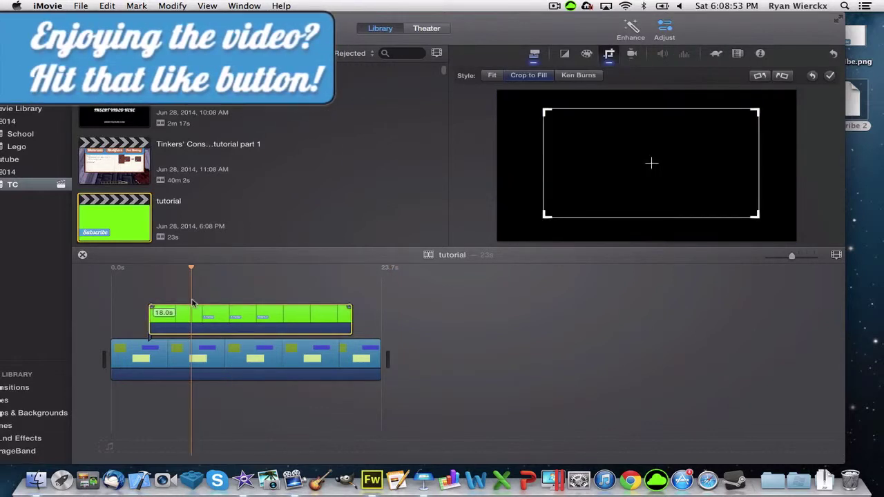
left_click(530, 56)
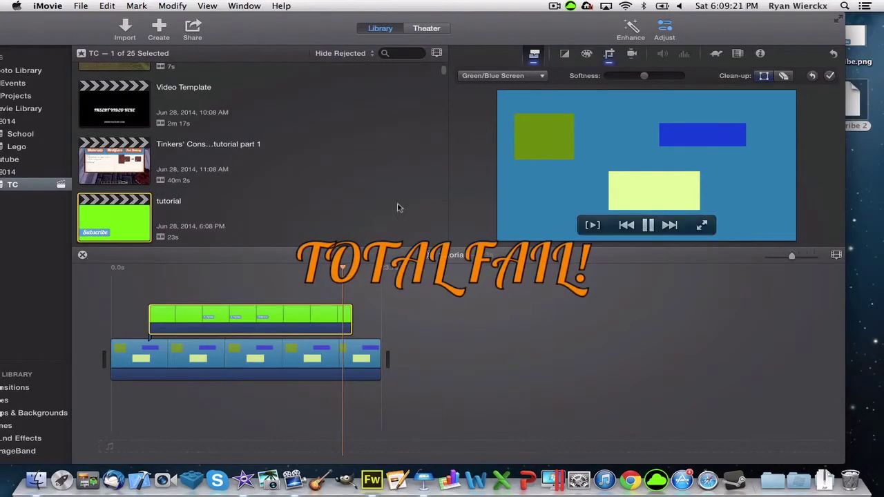
right_click(325, 174)
right_click(509, 195)
left_click_drag(475, 159, 294, 5)
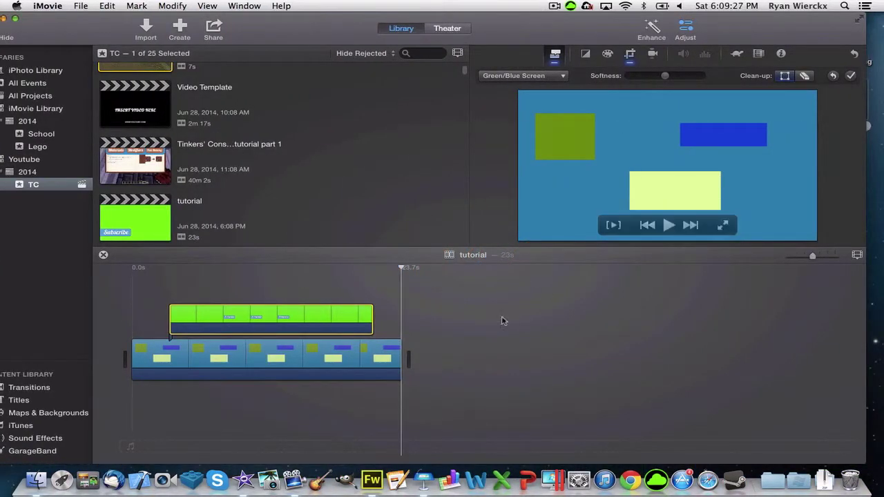
left_click(479, 331)
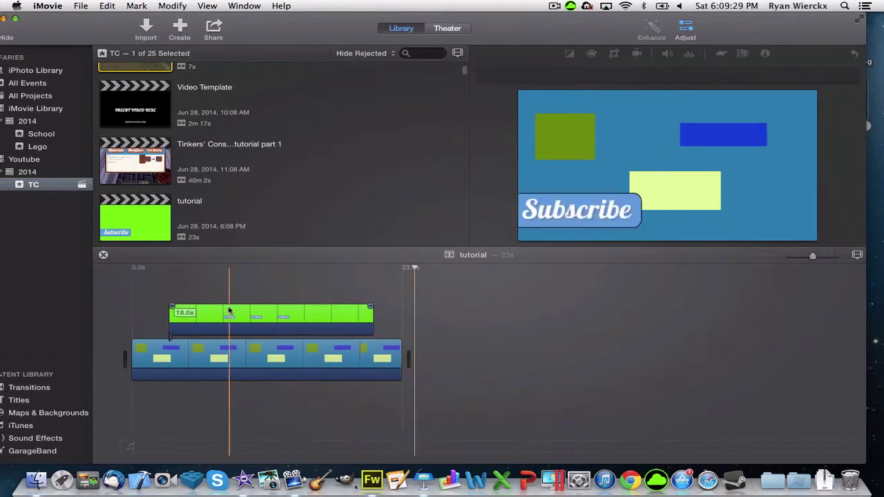